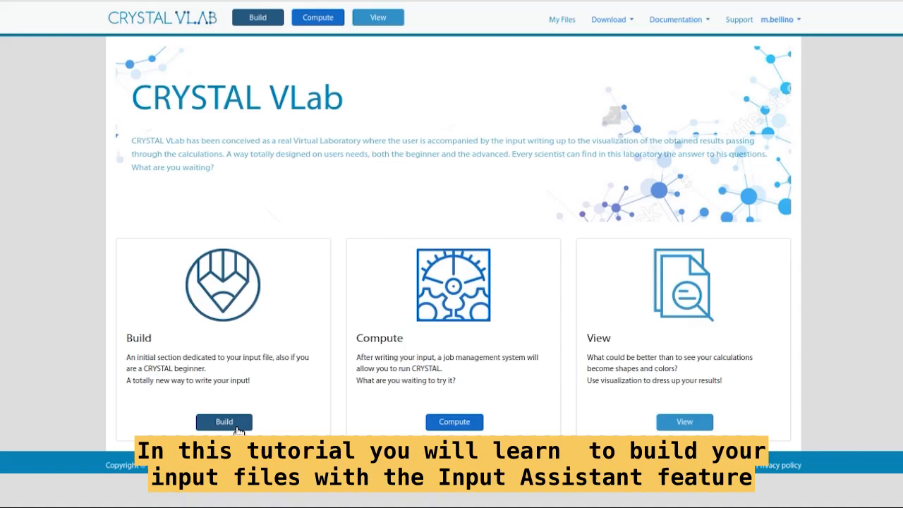
Create a folder named MgO under Home in My Files and open it
{"action": "left_click", "coordinate": [236, 425]}
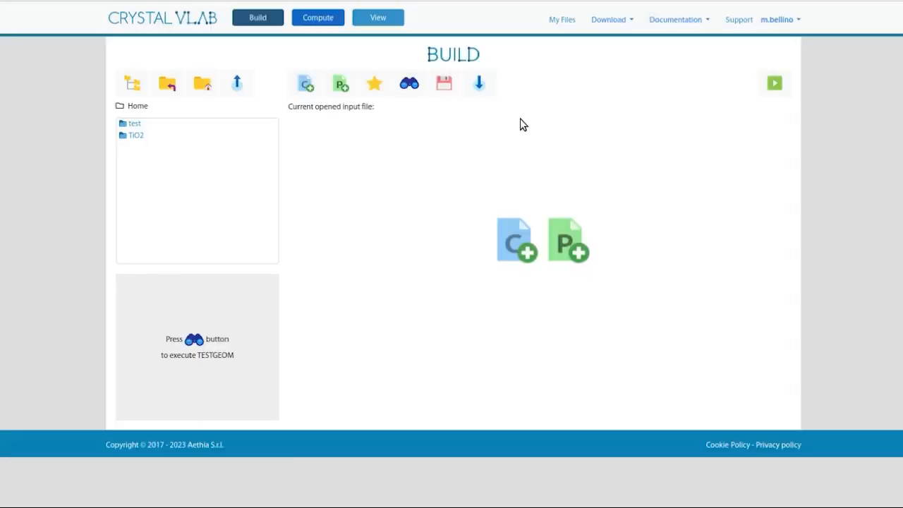
{"action": "left_click", "coordinate": [563, 20]}
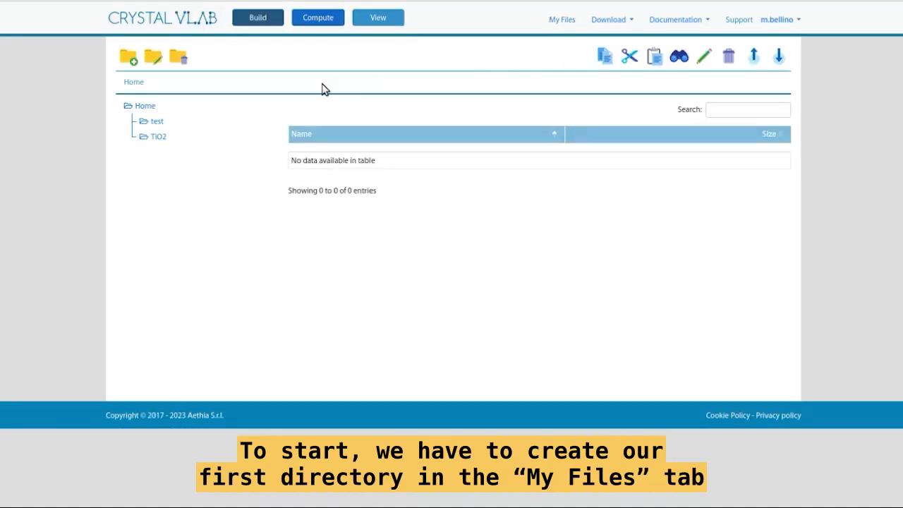
{"action": "left_click", "coordinate": [135, 61]}
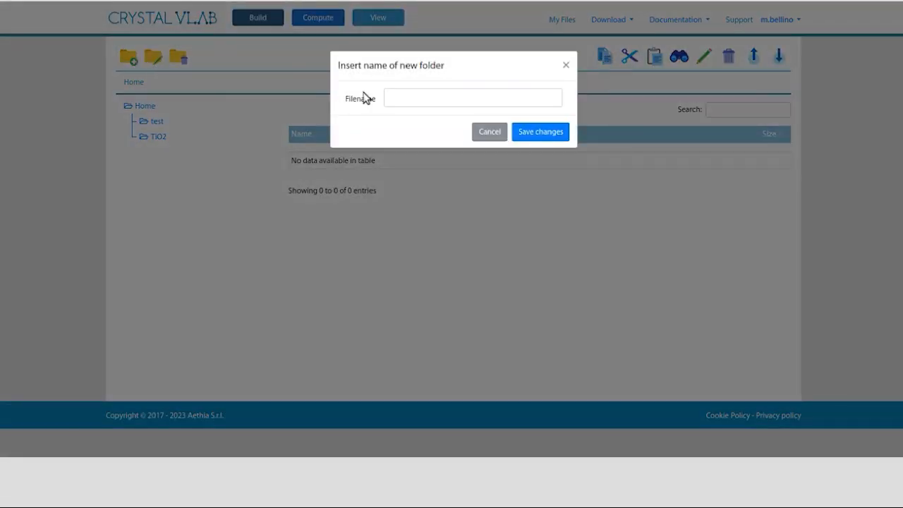
{"action": "left_click", "coordinate": [414, 102]}
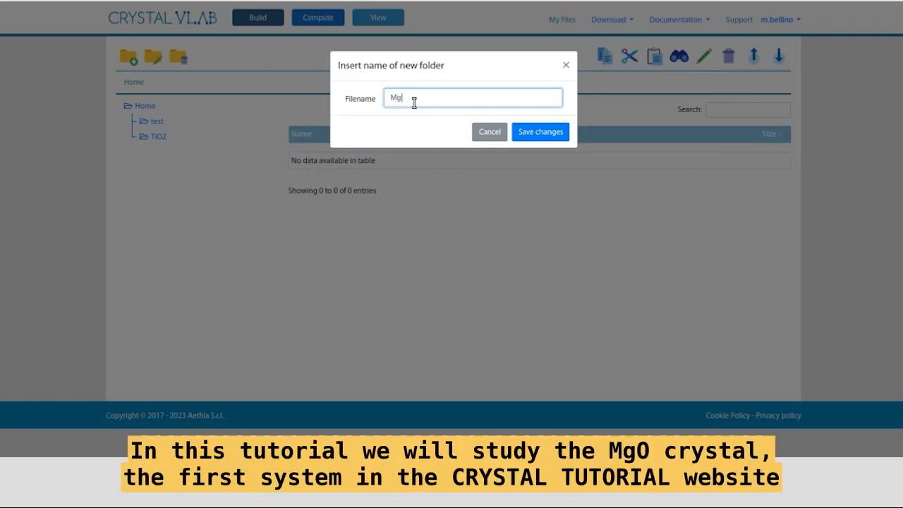
{"action": "left_click", "coordinate": [549, 139]}
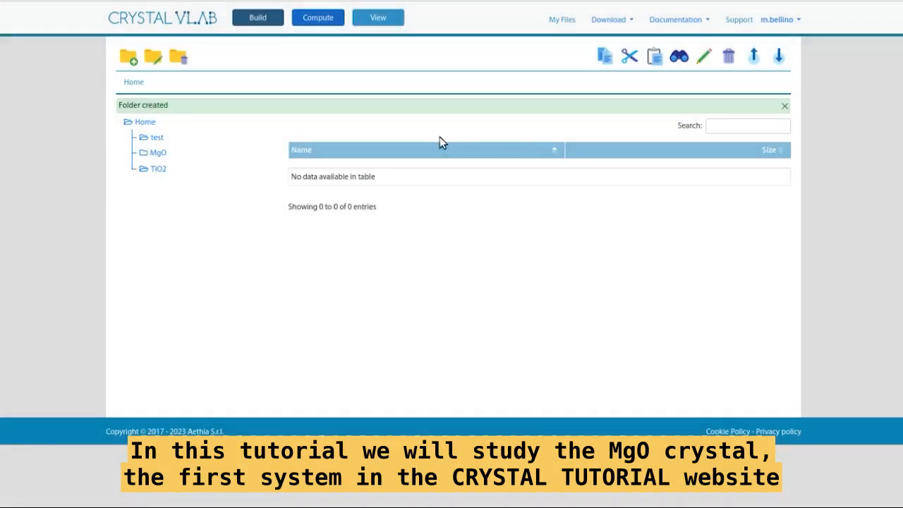
{"action": "left_click", "coordinate": [162, 141]}
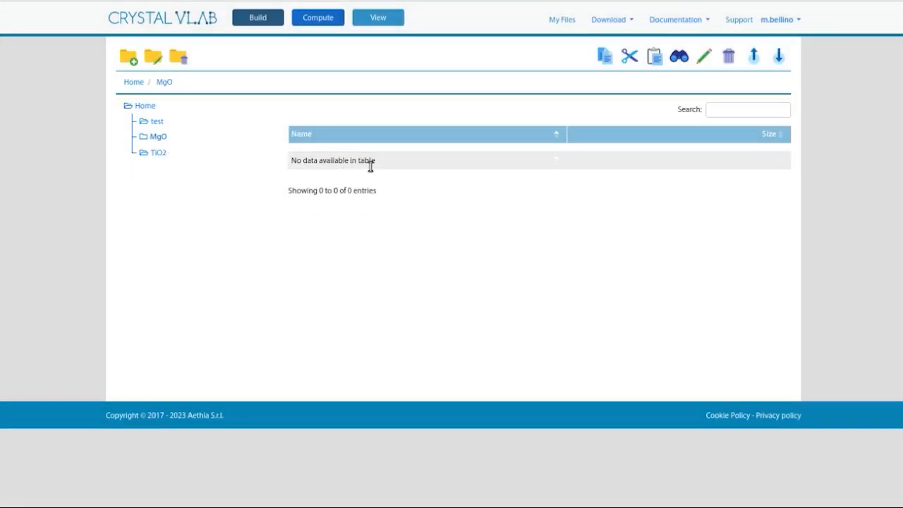
Start the CRYSTAL input assistant in the MgO folder of the Build section and title the job "MgO bulk"
{"action": "left_click", "coordinate": [259, 28]}
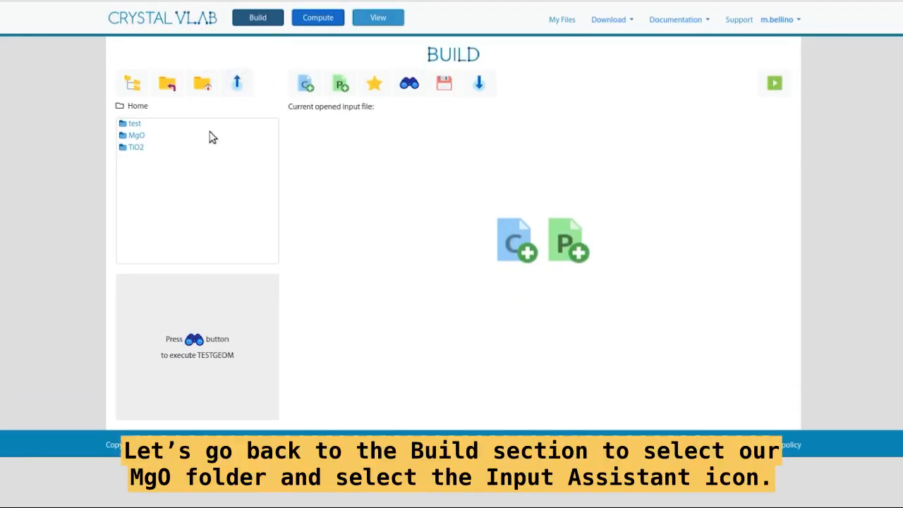
{"action": "double_click", "coordinate": [137, 137]}
{"action": "left_click", "coordinate": [384, 98]}
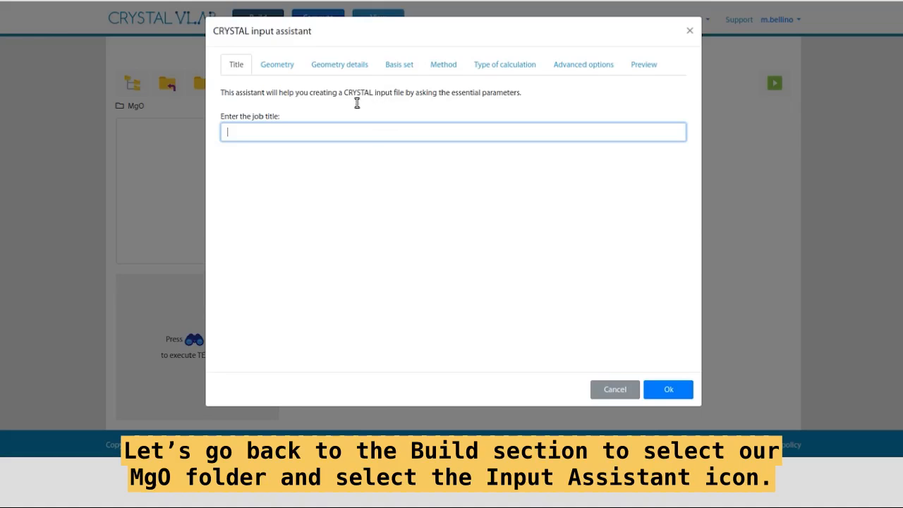
{"action": "left_click", "coordinate": [308, 135]}
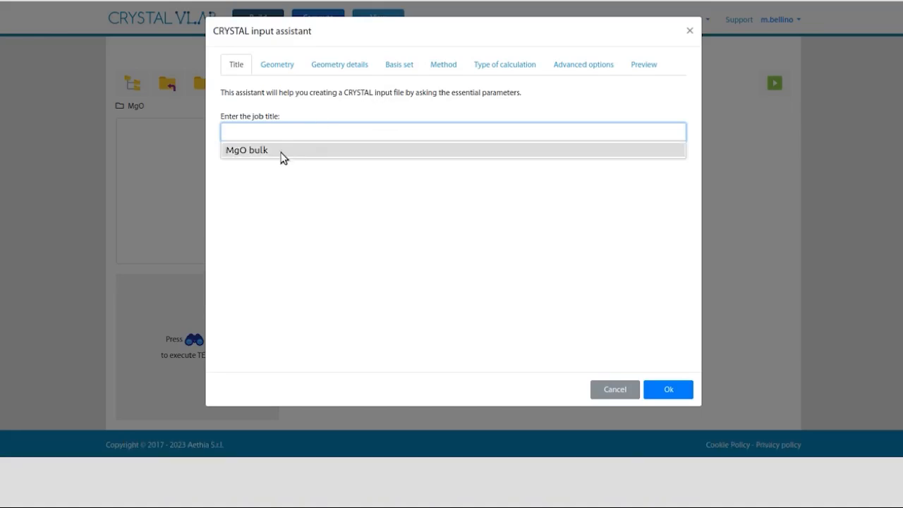
{"action": "left_click", "coordinate": [279, 157]}
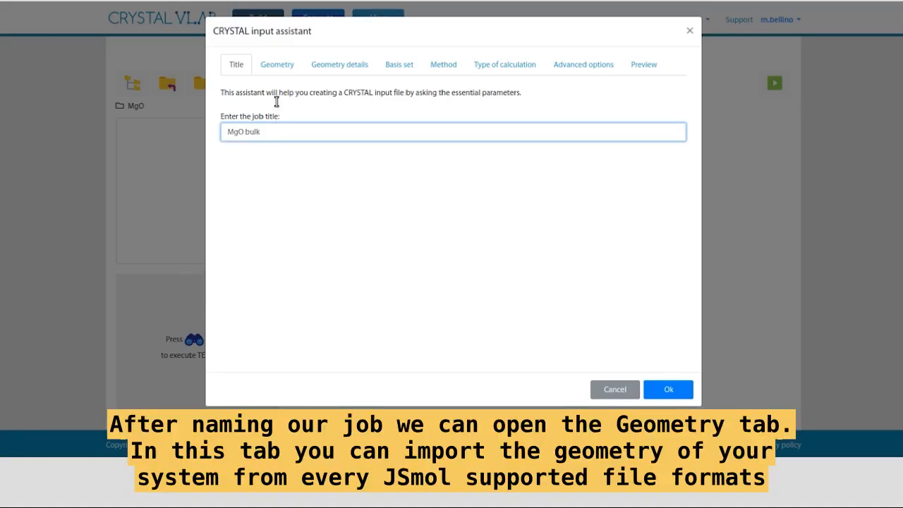
In the geometry details, keep the system's dimensionality as CRYSTAL and choose the Cubic (195-230) lattice type
{"action": "left_click", "coordinate": [284, 77]}
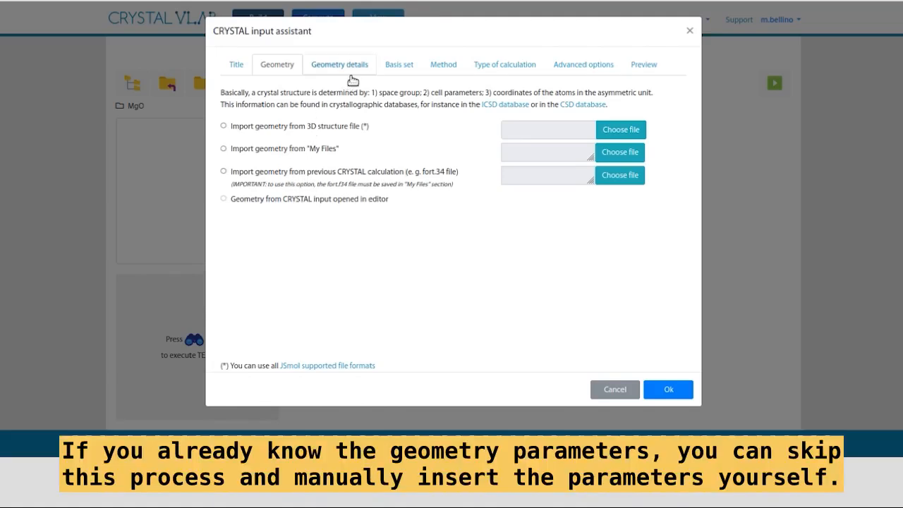
{"action": "left_click", "coordinate": [347, 80]}
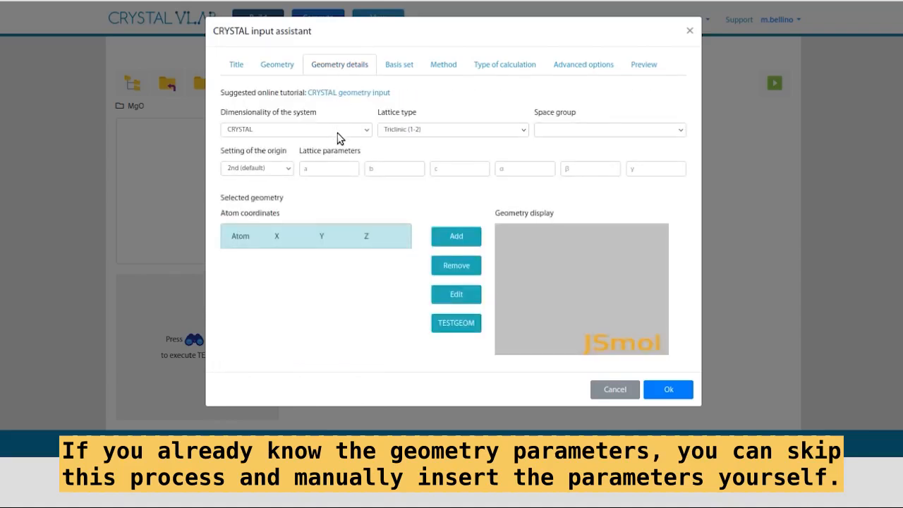
{"action": "left_click", "coordinate": [339, 135]}
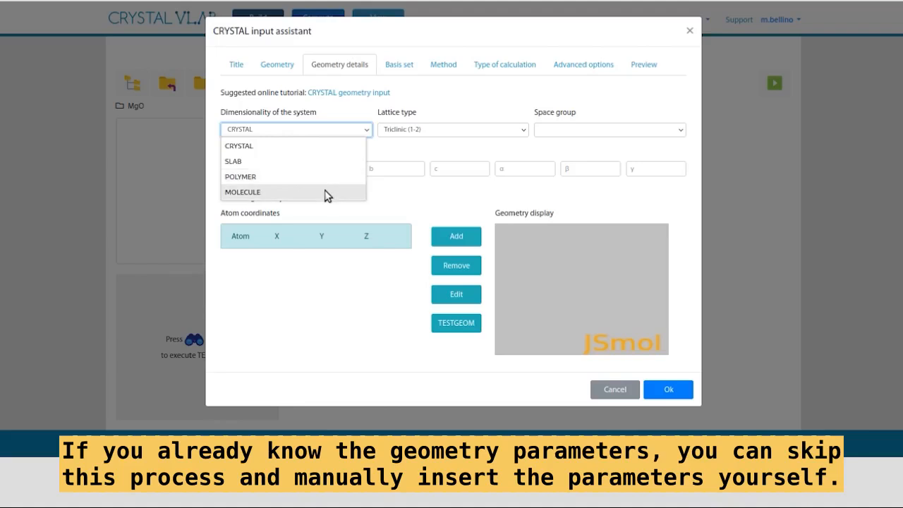
{"action": "left_click", "coordinate": [314, 136]}
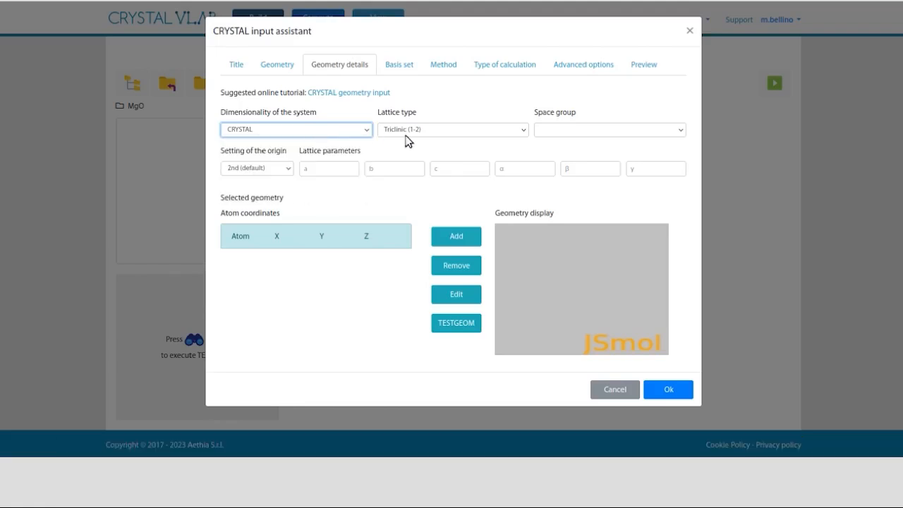
{"action": "left_click", "coordinate": [436, 138]}
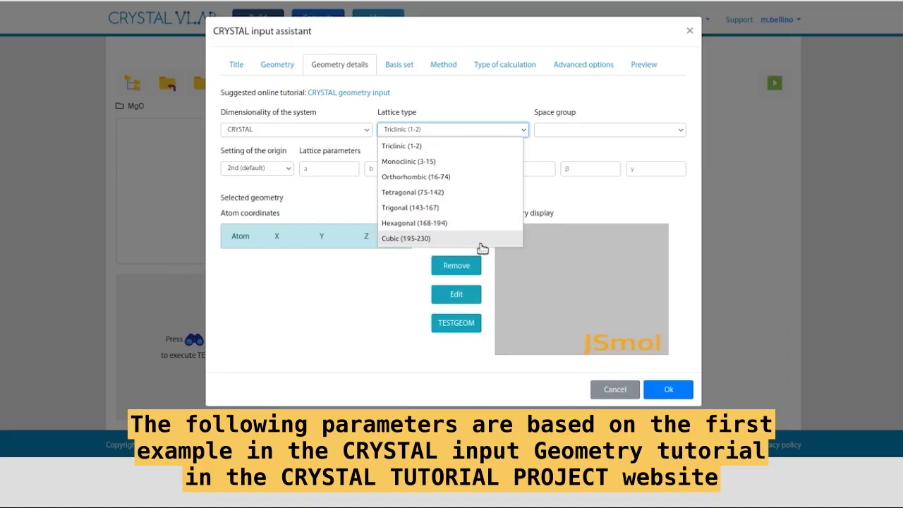
{"action": "left_click", "coordinate": [480, 240]}
Set the space group to F m -3 m (IGR 225) and the lattice parameter a to 4.21
{"action": "left_click", "coordinate": [607, 133]}
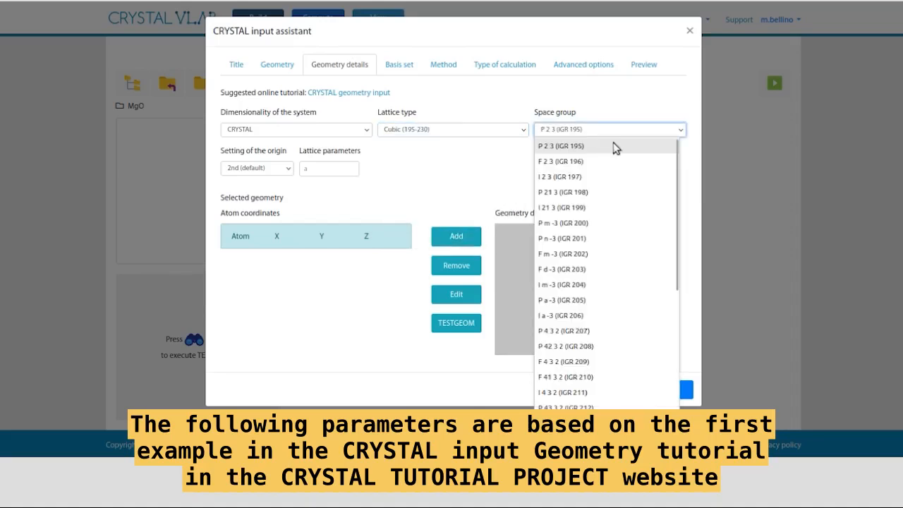
{"action": "left_click_drag", "start_coordinate": [681, 171], "coordinate": [687, 327]}
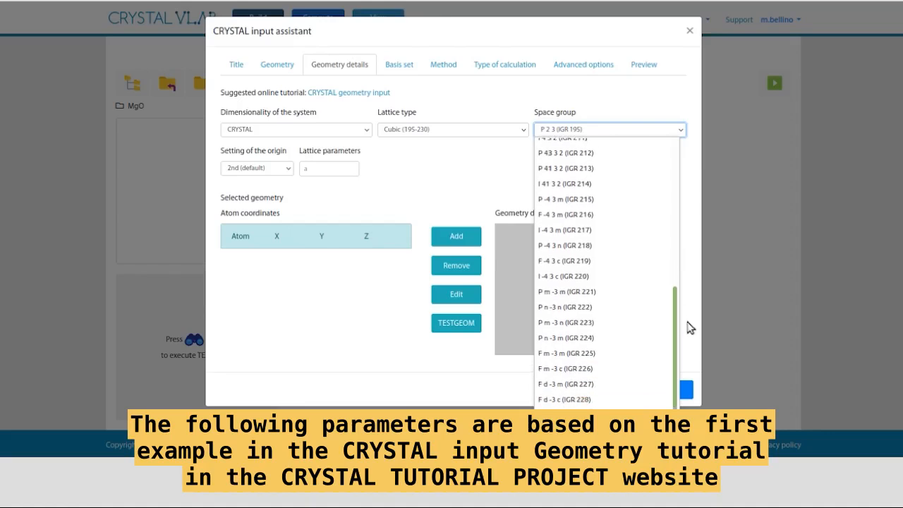
{"action": "left_click", "coordinate": [604, 354]}
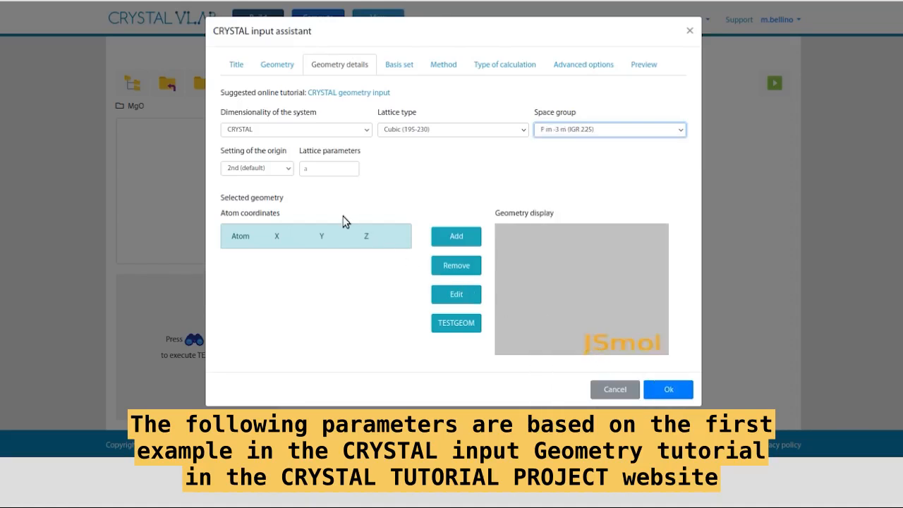
{"action": "left_click", "coordinate": [333, 180]}
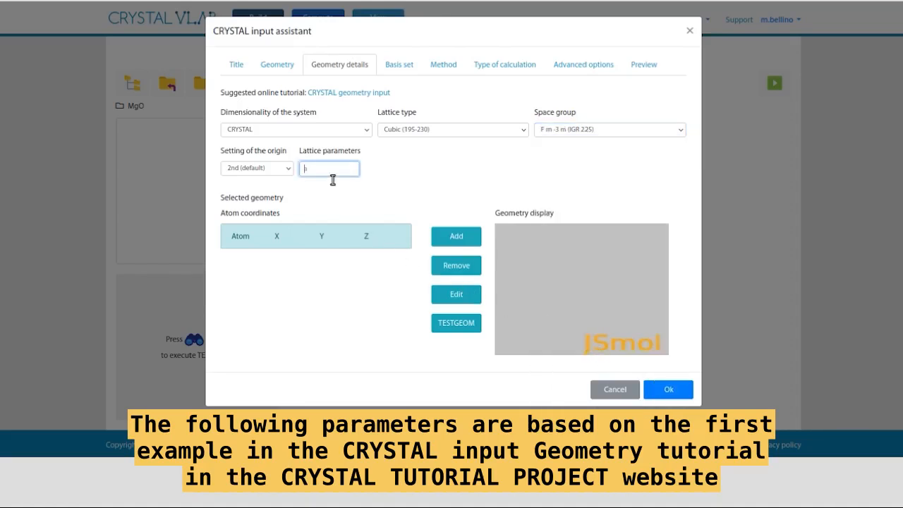
{"action": "type", "text": "4"}
{"action": "left_click", "coordinate": [335, 186]}
Begin a new atom entry for the geometry and choose Mg as its element
{"action": "left_click", "coordinate": [468, 243]}
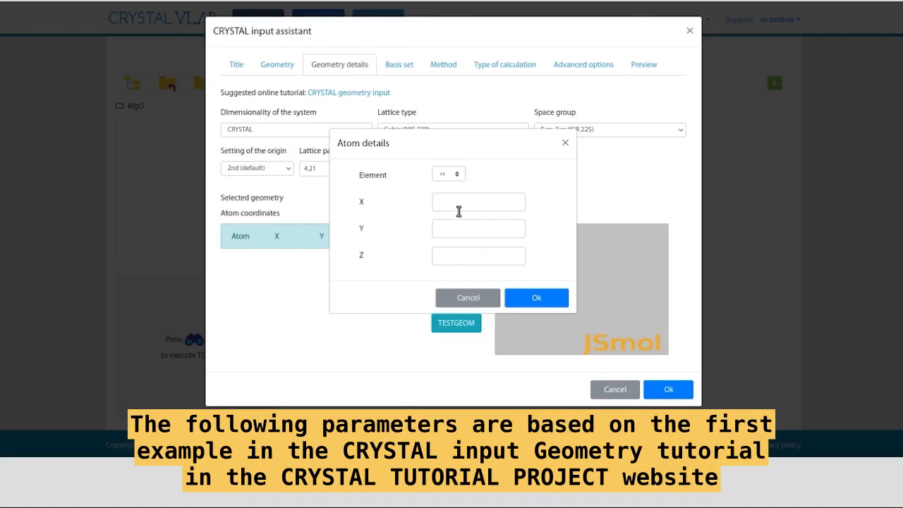
{"action": "left_click", "coordinate": [458, 203]}
{"action": "left_click", "coordinate": [458, 228]}
{"action": "left_click", "coordinate": [463, 264]}
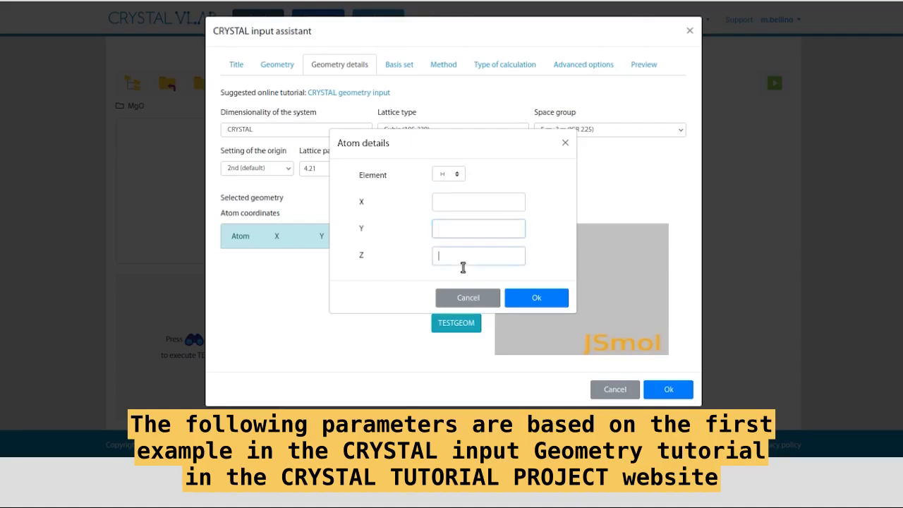
{"action": "left_click", "coordinate": [454, 181]}
{"action": "scroll", "coordinate": [460, 201], "scroll_direction": "down", "scroll_amount": 1}
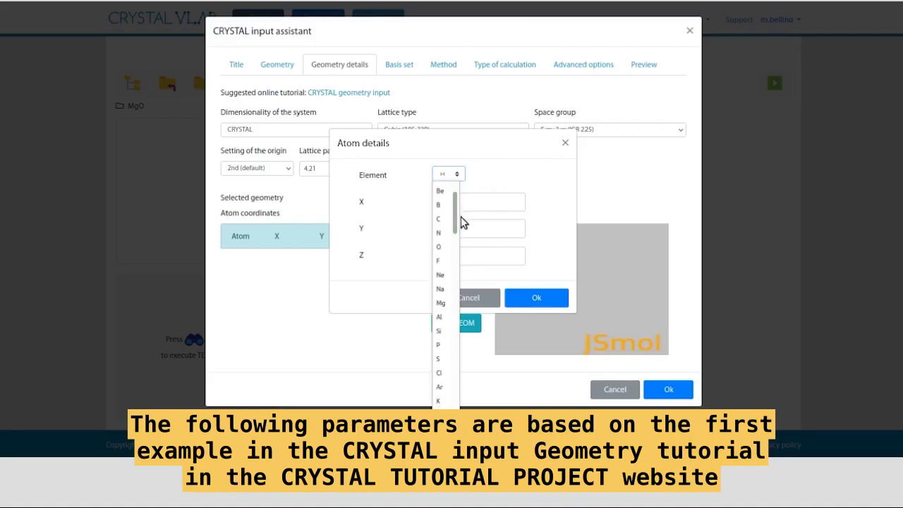
{"action": "left_click", "coordinate": [453, 304]}
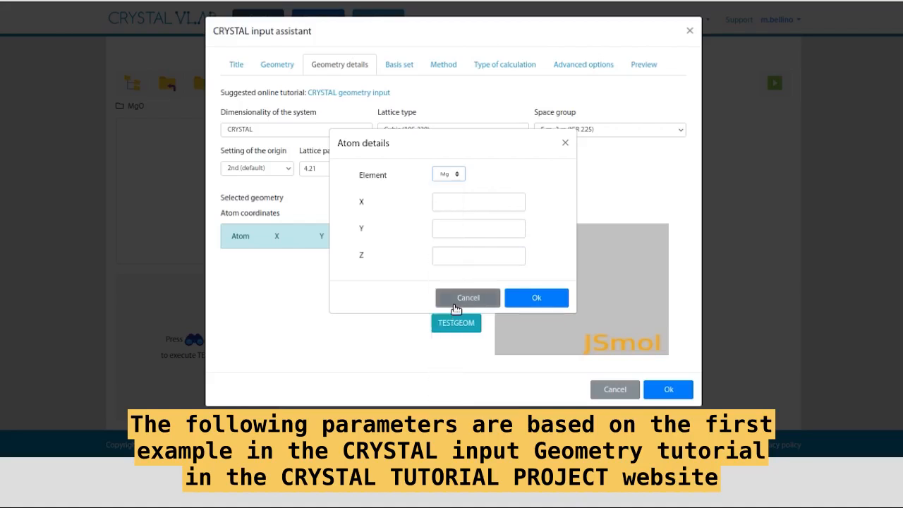
Set the Mg atom's X, Y and Z coordinates to 0 and add it to the geometry
{"action": "left_click", "coordinate": [457, 207]}
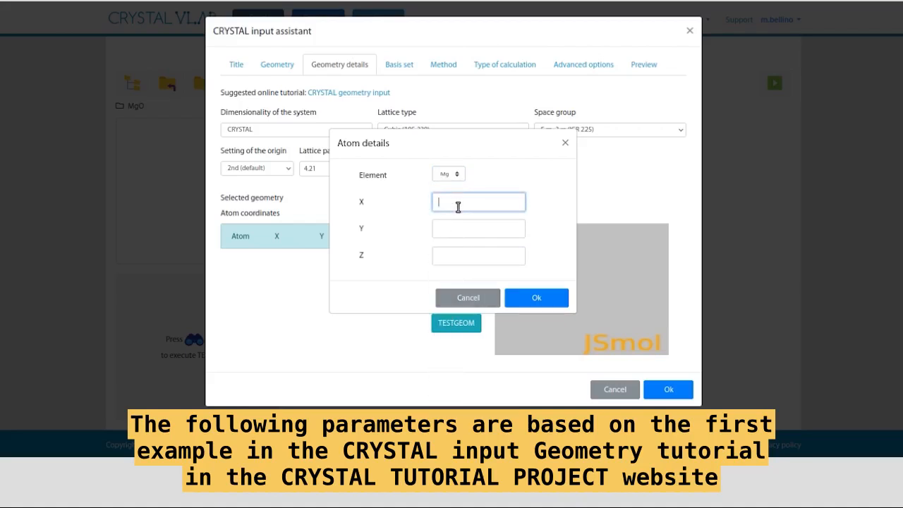
{"action": "type", "text": "0"}
{"action": "left_click", "coordinate": [458, 234]}
{"action": "type", "text": "0"}
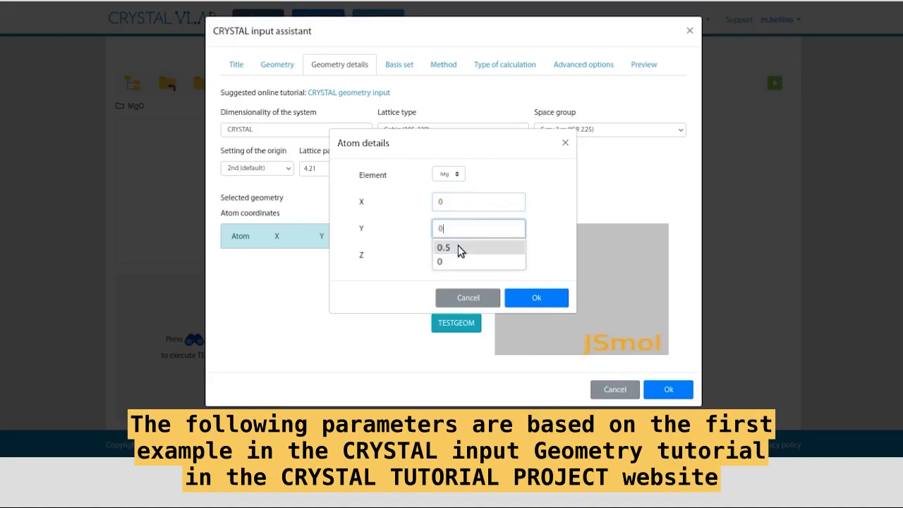
{"action": "left_click", "coordinate": [457, 260]}
{"action": "type", "text": "0"}
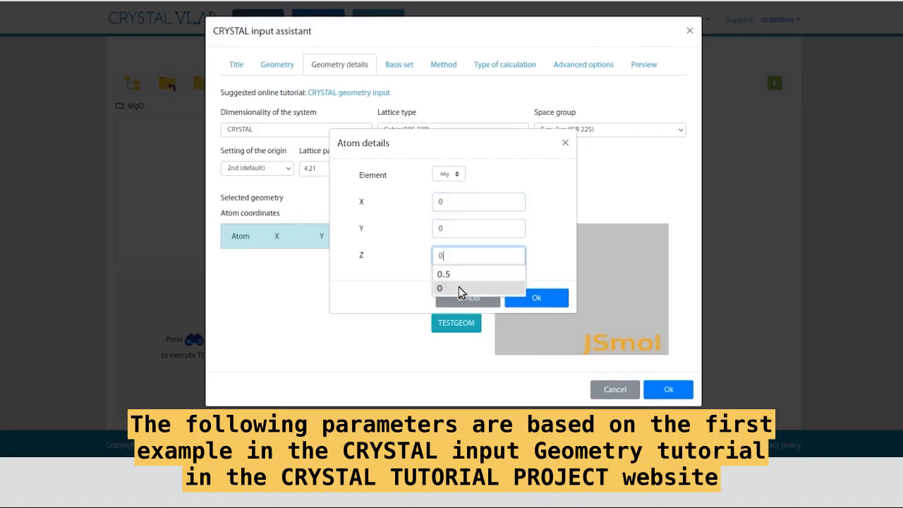
{"action": "left_click", "coordinate": [459, 288]}
{"action": "left_click", "coordinate": [537, 297]}
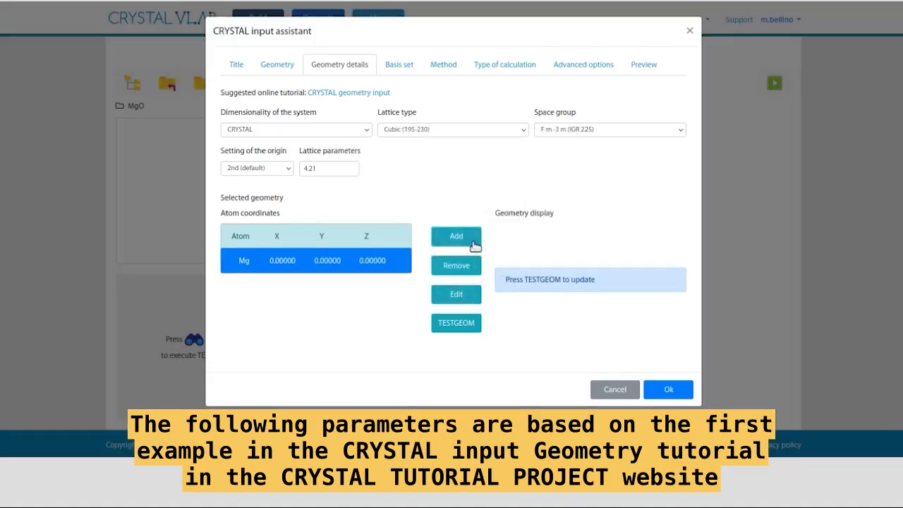
Add an O atom with X, Y and Z coordinates of 0.5 and preview the structure with TESTGEOM from a rotated view
{"action": "left_click", "coordinate": [472, 242]}
{"action": "left_click", "coordinate": [455, 180]}
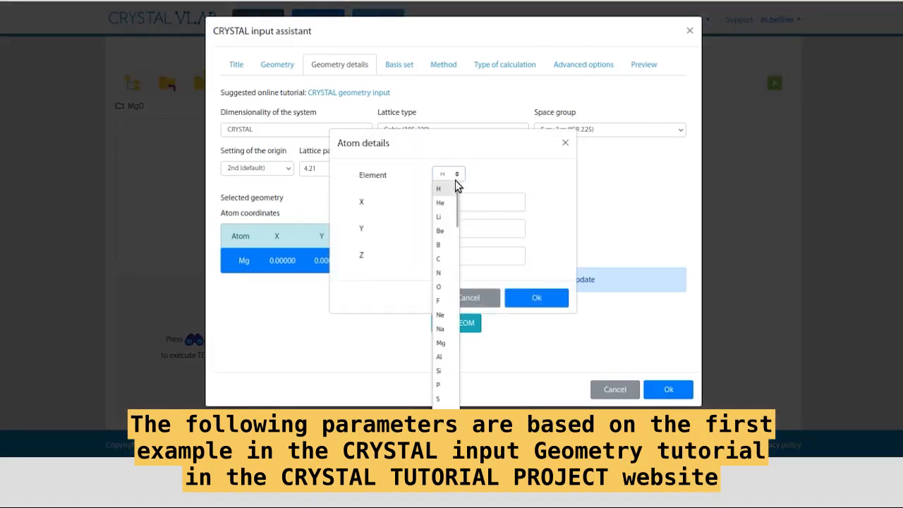
{"action": "left_click", "coordinate": [452, 289]}
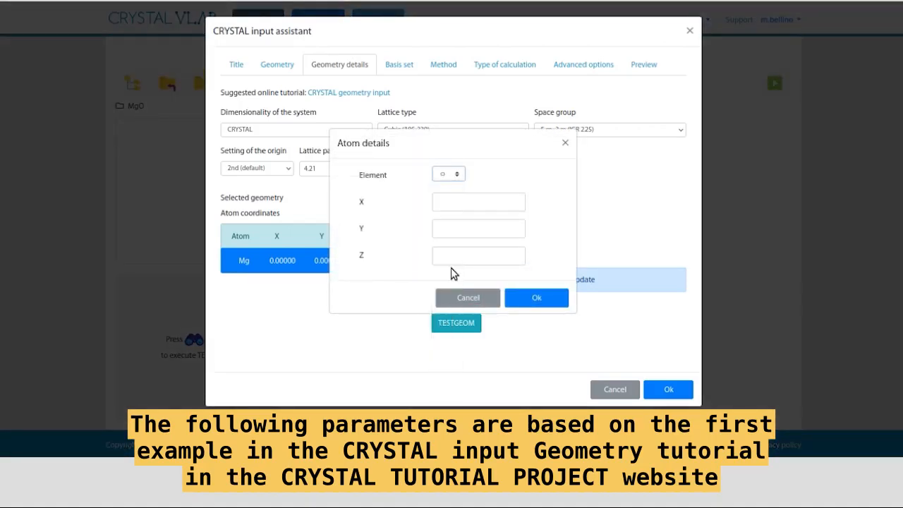
{"action": "left_click", "coordinate": [460, 210]}
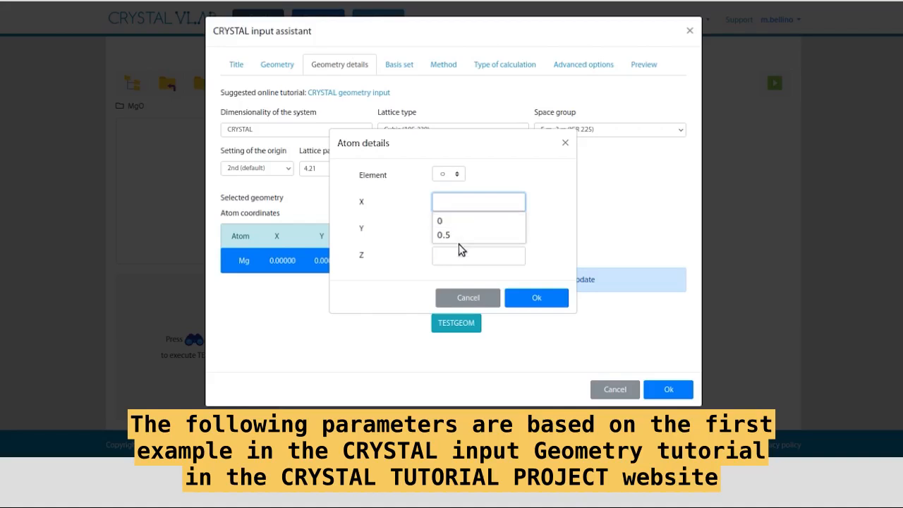
{"action": "left_click", "coordinate": [463, 238]}
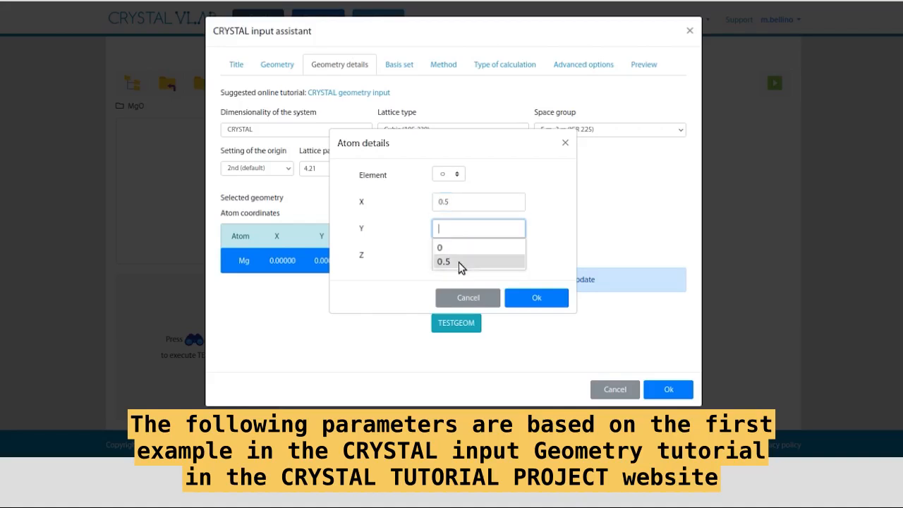
{"action": "left_click", "coordinate": [459, 263]}
{"action": "left_click", "coordinate": [460, 262]}
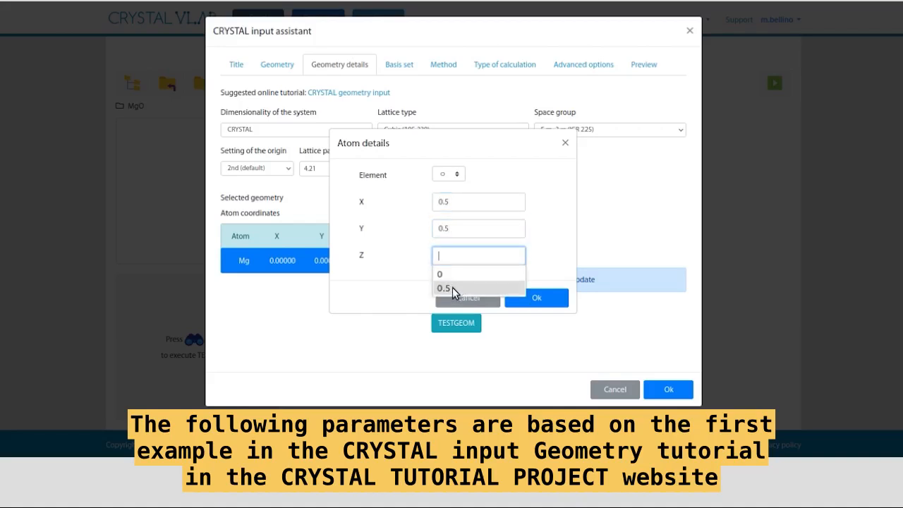
{"action": "left_click", "coordinate": [452, 287]}
{"action": "left_click", "coordinate": [528, 299]}
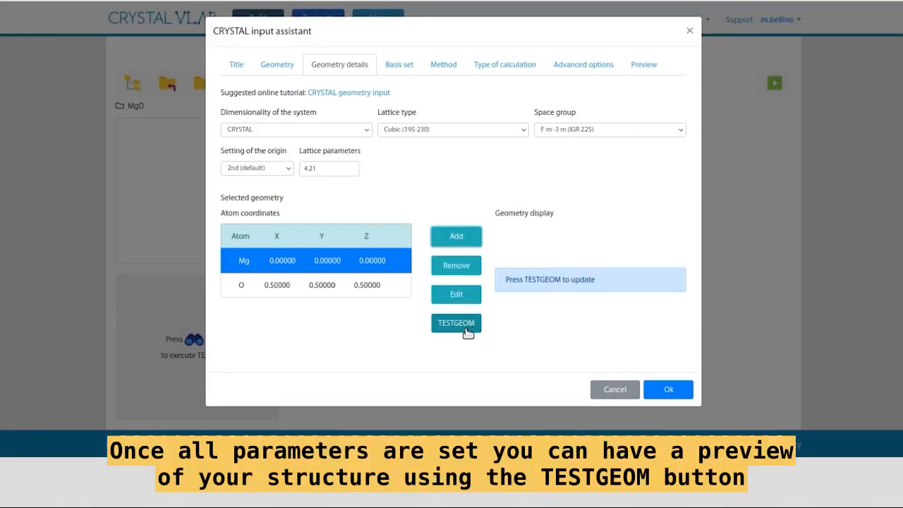
{"action": "left_click", "coordinate": [467, 331]}
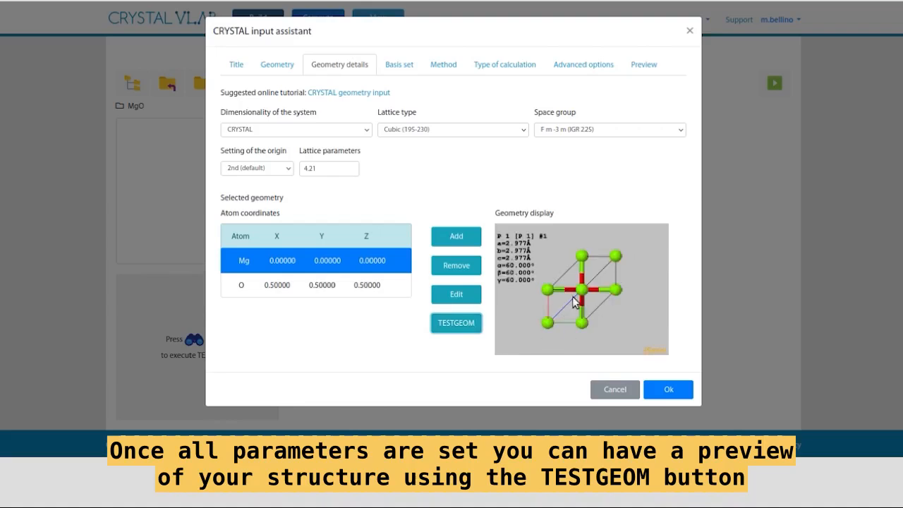
{"action": "left_click_drag", "start_coordinate": [577, 311], "coordinate": [660, 320]}
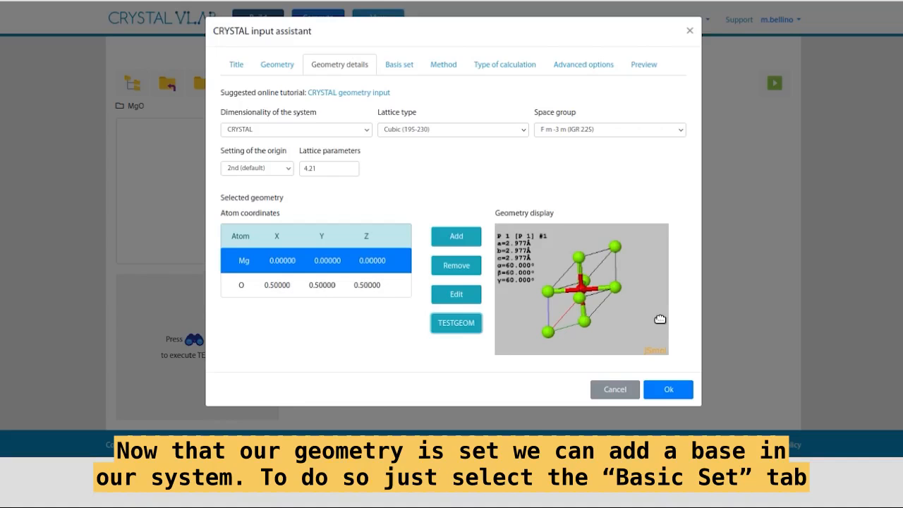
Specify the basis sets from the basis sets library and choose Mg_8-511G_harrison_1994 for Mg
{"action": "left_click", "coordinate": [410, 73]}
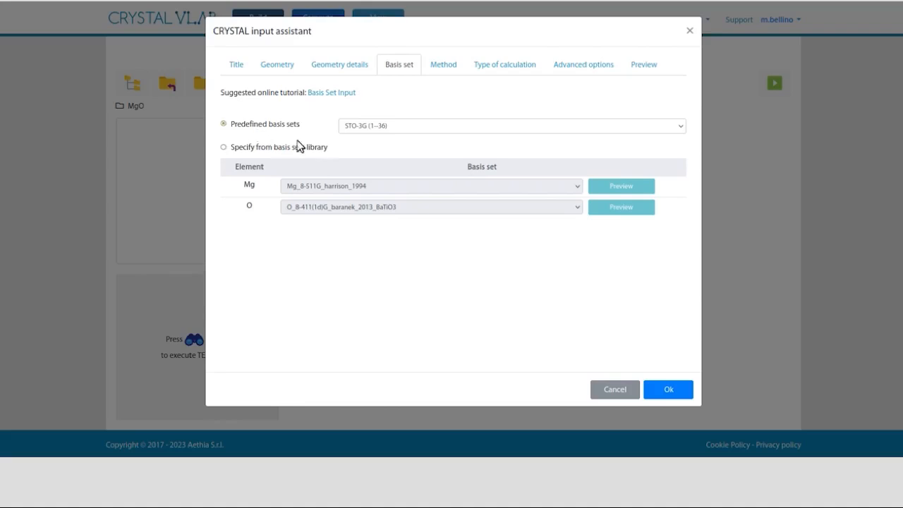
{"action": "left_click", "coordinate": [368, 130]}
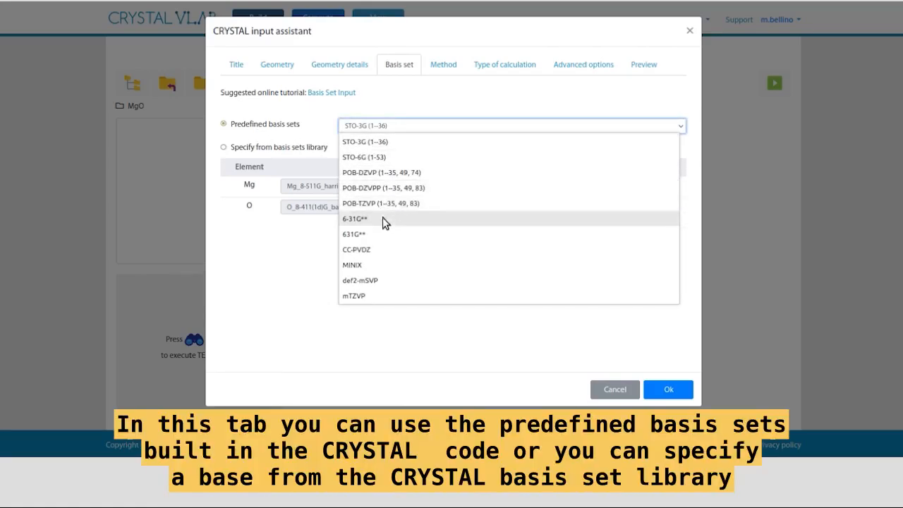
{"action": "left_click", "coordinate": [370, 142]}
{"action": "left_click", "coordinate": [261, 148]}
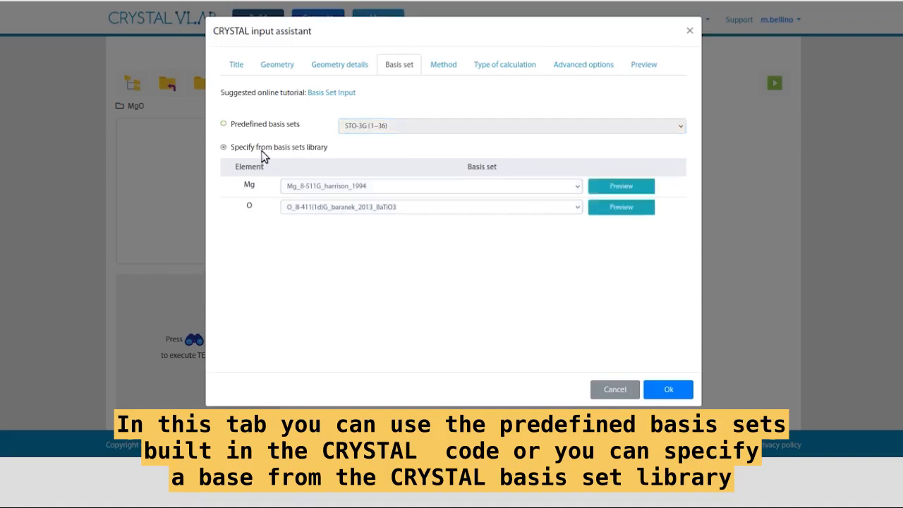
{"action": "left_click", "coordinate": [346, 189]}
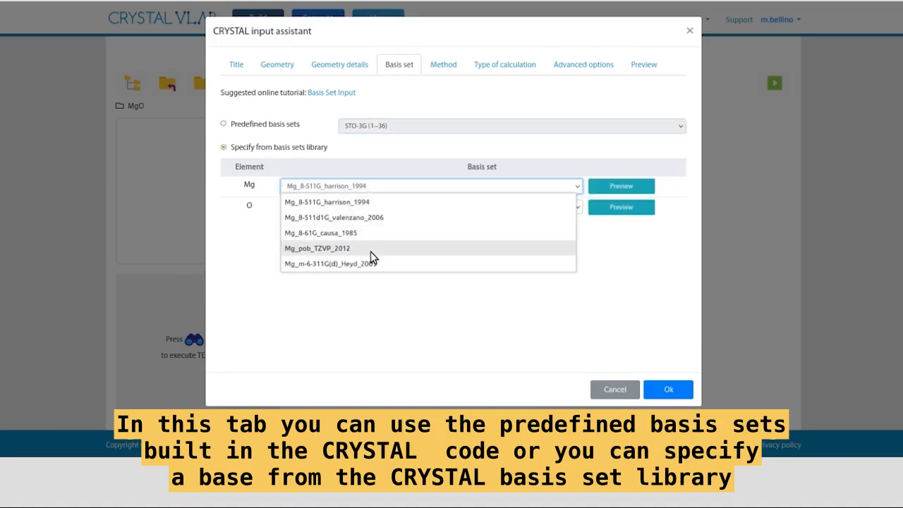
{"action": "left_click", "coordinate": [358, 201]}
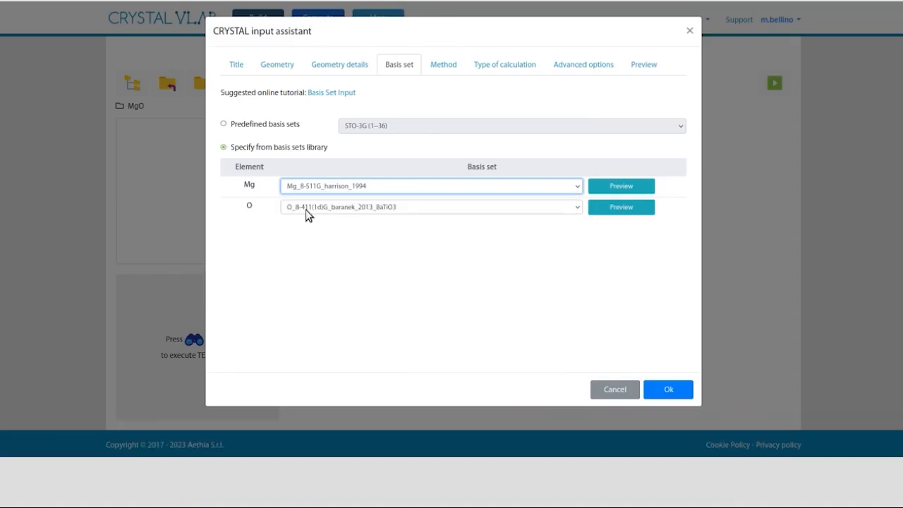
Browse the library basis sets for O and keep O_8-411(1d)G_baranek_2013_BaTiO3
{"action": "left_click", "coordinate": [307, 209]}
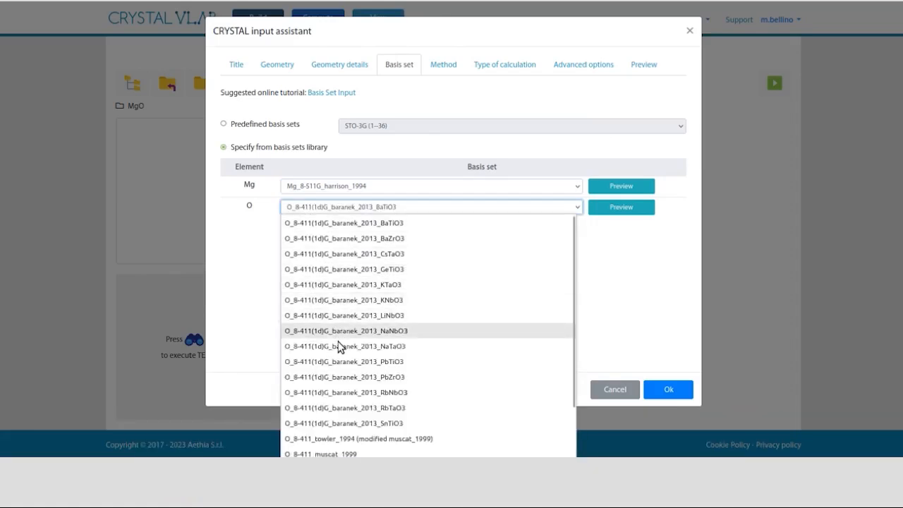
{"action": "scroll", "coordinate": [336, 346], "scroll_direction": "down", "scroll_amount": 3}
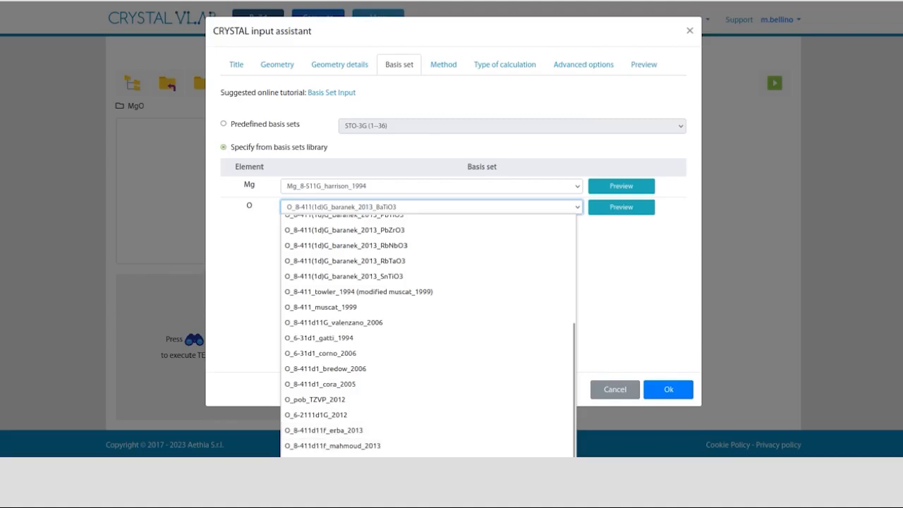
{"action": "left_click", "coordinate": [380, 212]}
{"action": "left_click", "coordinate": [245, 149]}
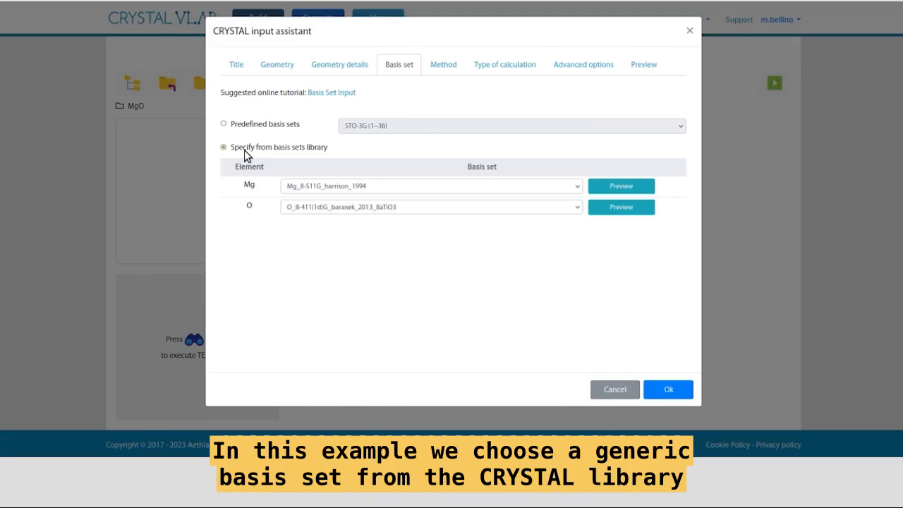
Try the Density functional theory (DFT) Hamiltonian with the Restricted (closed shell) shell type in the method settings
{"action": "left_click", "coordinate": [444, 69]}
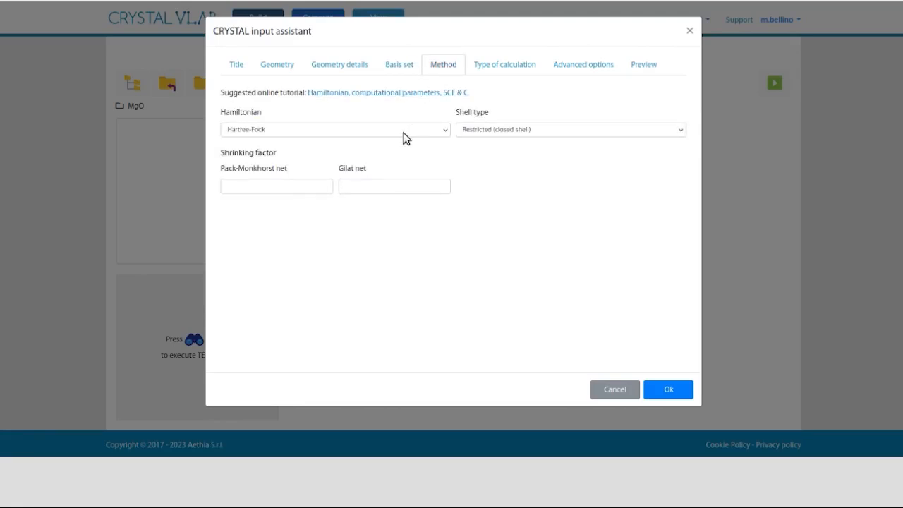
{"action": "left_click", "coordinate": [404, 133]}
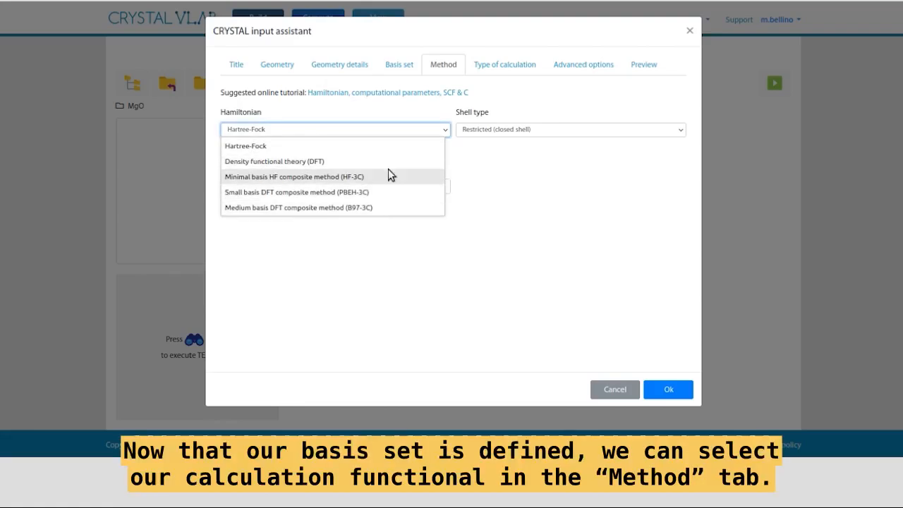
{"action": "left_click", "coordinate": [387, 163]}
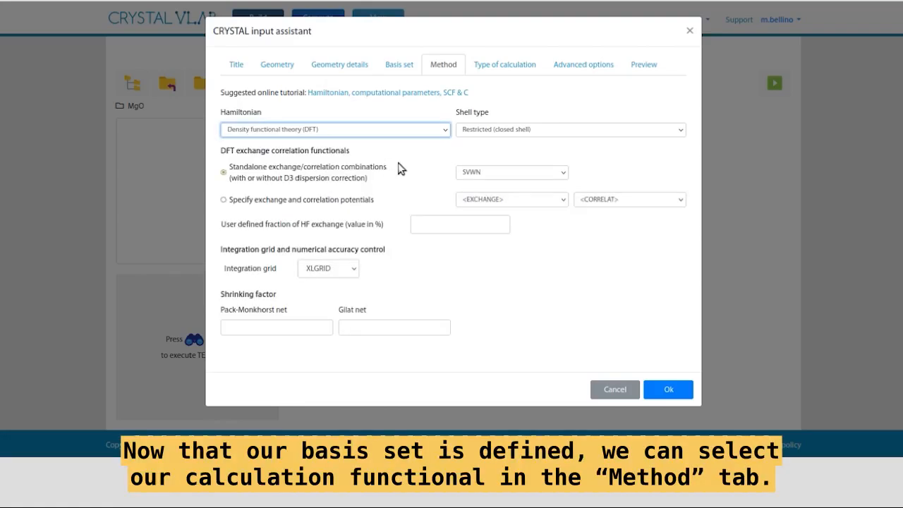
{"action": "left_click", "coordinate": [488, 134]}
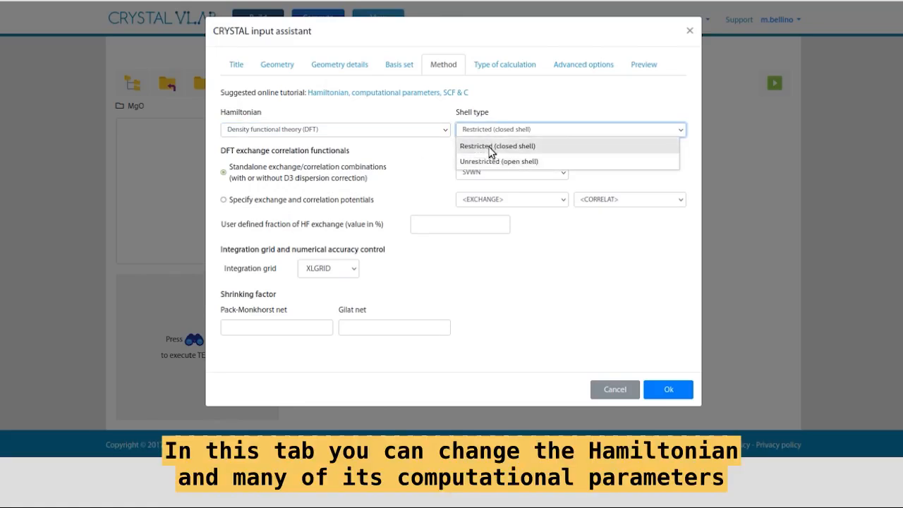
{"action": "left_click", "coordinate": [488, 145]}
Examine the standalone functionals, exchange and correlation potentials, and integration grids offered for DFT
{"action": "left_click", "coordinate": [490, 173]}
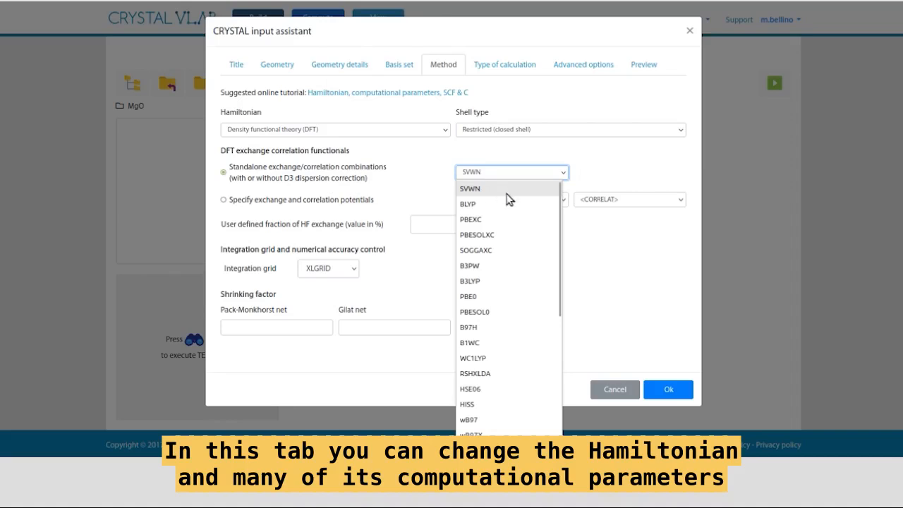
{"action": "left_click_drag", "start_coordinate": [564, 222], "coordinate": [567, 389]}
{"action": "left_click", "coordinate": [546, 176]}
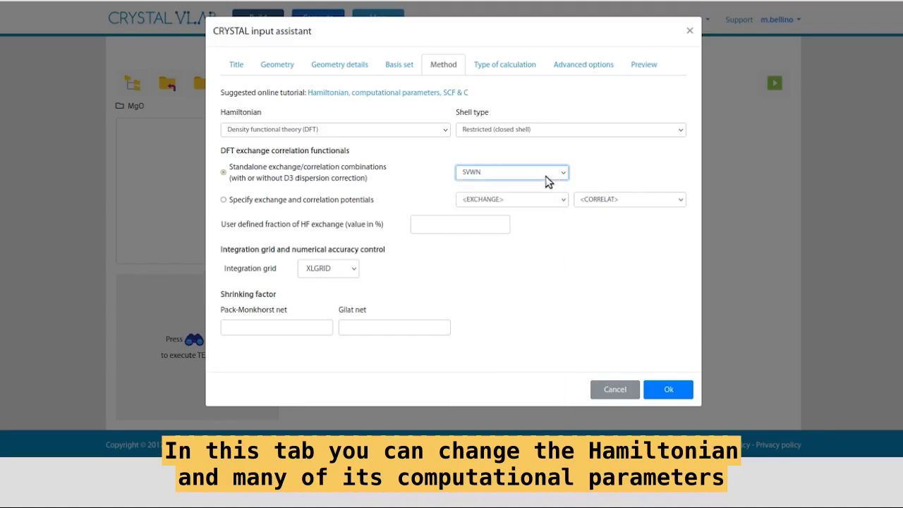
{"action": "left_click", "coordinate": [536, 203]}
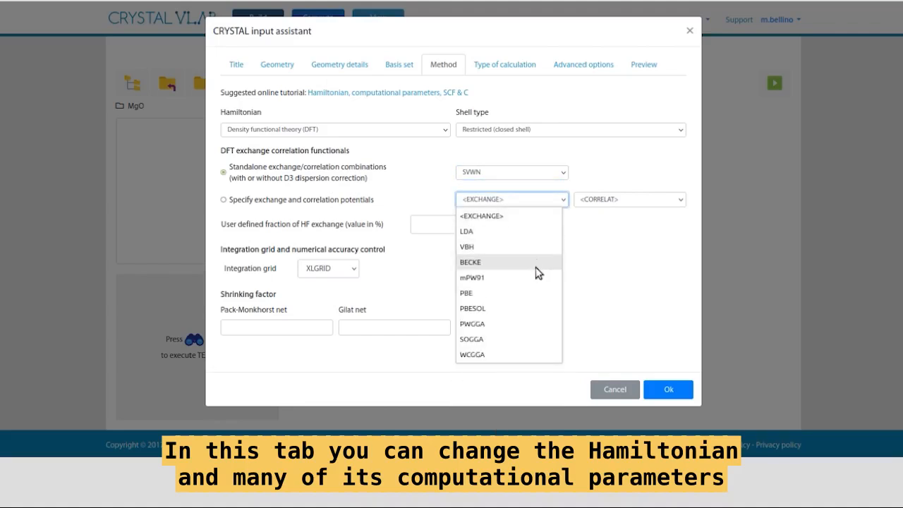
{"action": "left_click", "coordinate": [528, 211]}
{"action": "left_click", "coordinate": [643, 204]}
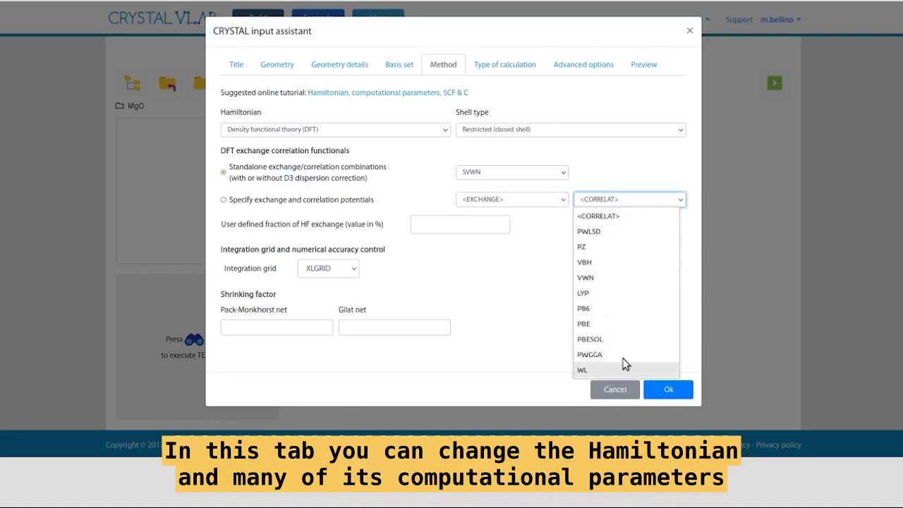
{"action": "left_click", "coordinate": [626, 205]}
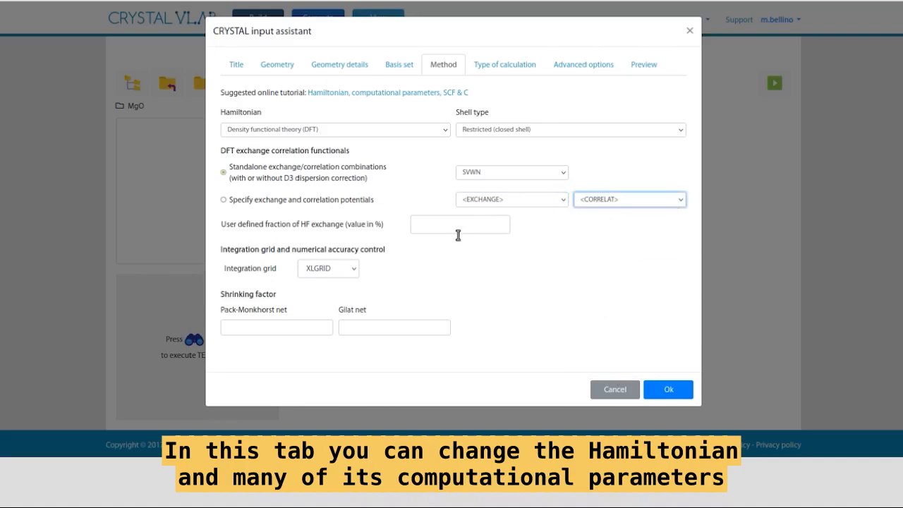
{"action": "left_click", "coordinate": [345, 271]}
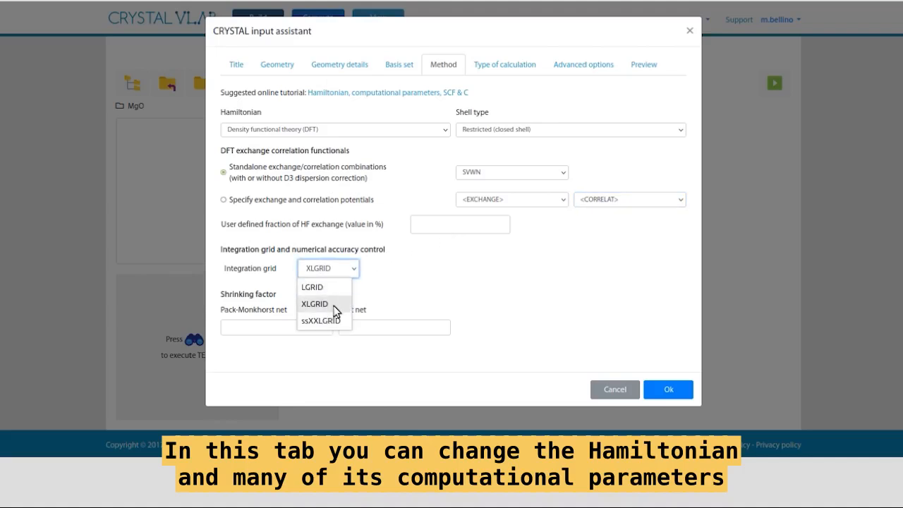
{"action": "left_click", "coordinate": [315, 302]}
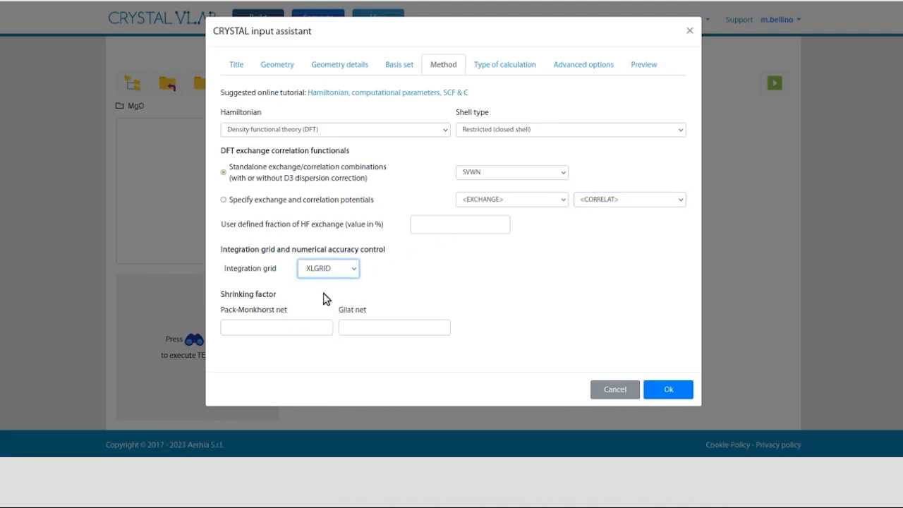
{"action": "left_click", "coordinate": [375, 337]}
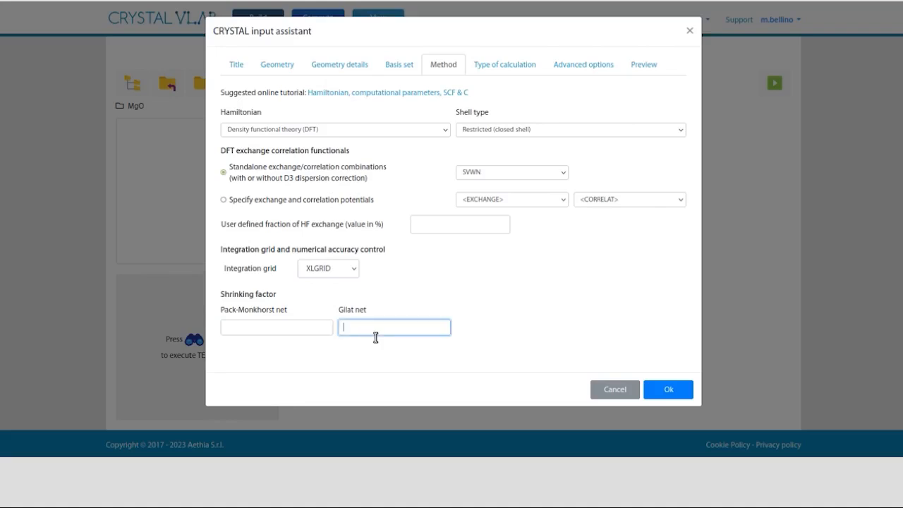
Set the Hamiltonian to Hartree-Fock with shrinking factors of 8 for both the Pack-Monkhorst and Gilat nets
{"action": "left_click", "coordinate": [346, 134]}
{"action": "left_click", "coordinate": [337, 150]}
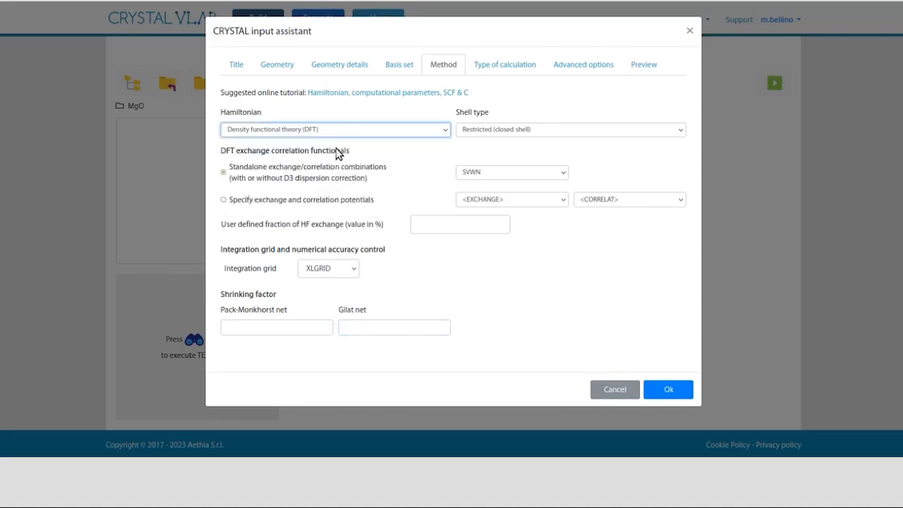
{"action": "left_click", "coordinate": [313, 189]}
{"action": "type", "text": "8"}
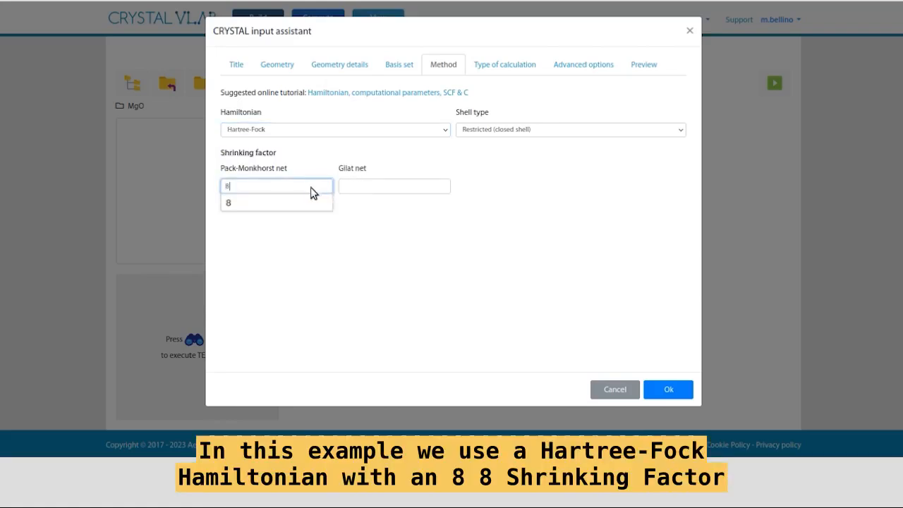
{"action": "left_click", "coordinate": [379, 190]}
{"action": "type", "text": "8"}
{"action": "left_click", "coordinate": [427, 175]}
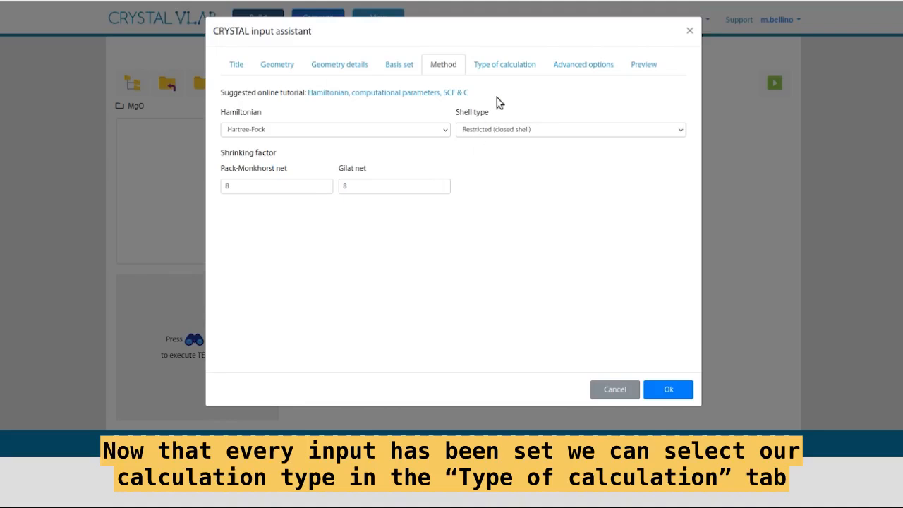
Choose Geometry optimization (OPTGEOM) as the type of calculation
{"action": "left_click", "coordinate": [514, 72]}
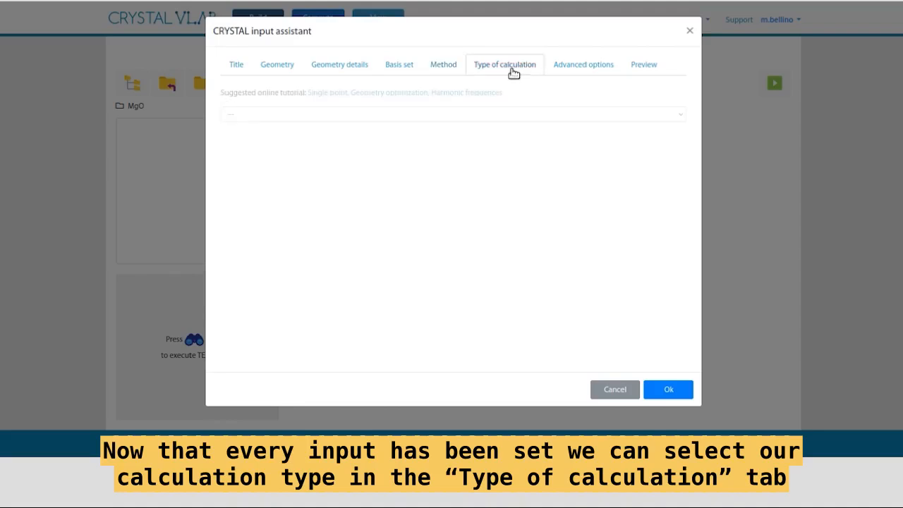
{"action": "left_click", "coordinate": [414, 119]}
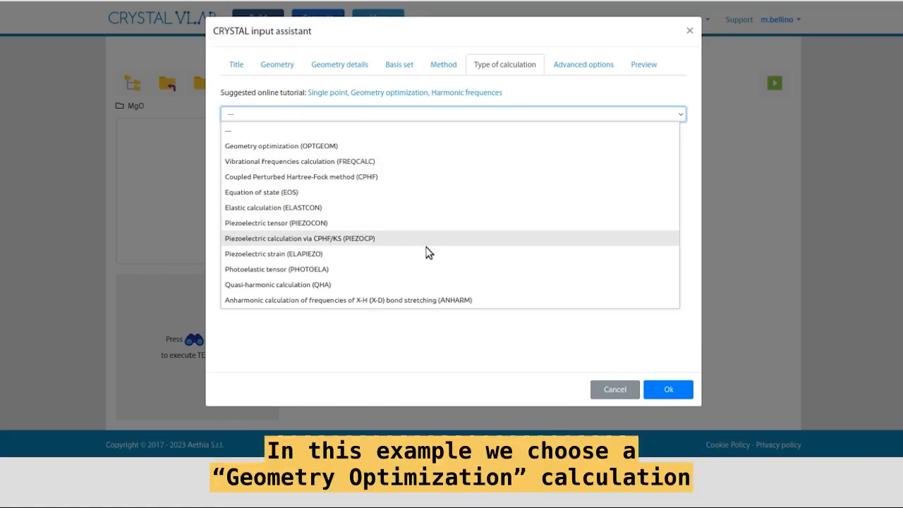
{"action": "left_click", "coordinate": [464, 148]}
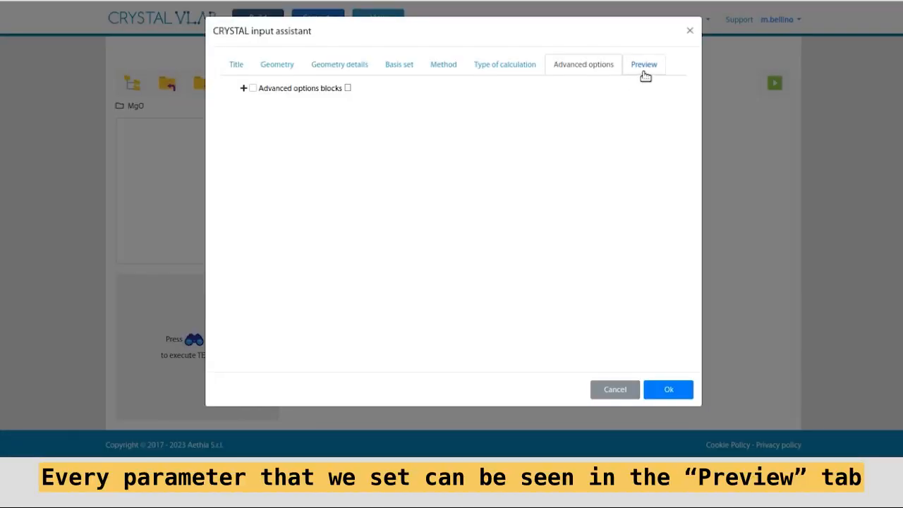
Review the generated CRYSTAL input through to its end and transfer it to the editor
{"action": "left_click", "coordinate": [643, 75]}
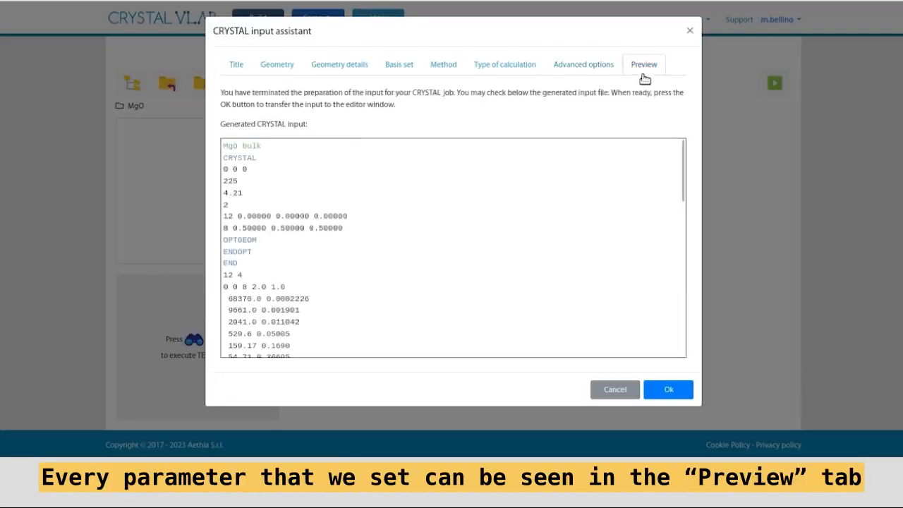
{"action": "left_click_drag", "start_coordinate": [687, 169], "coordinate": [682, 357]}
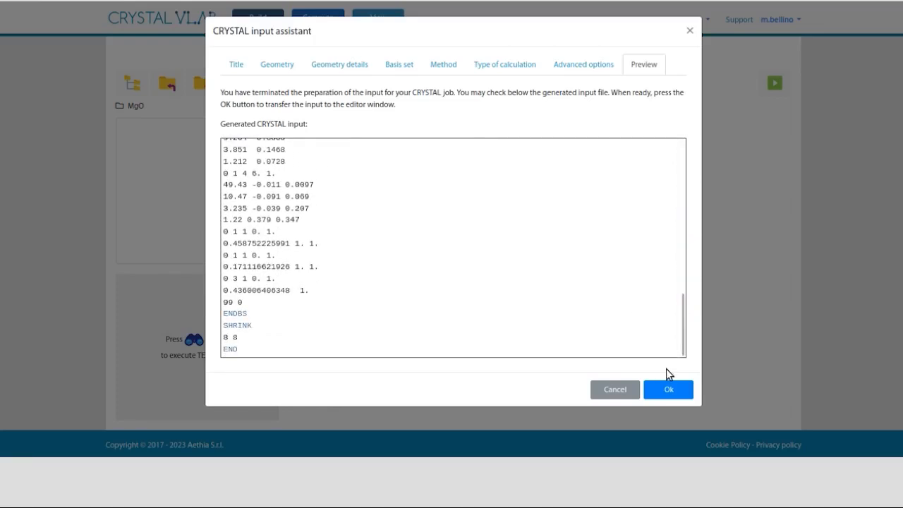
{"action": "left_click", "coordinate": [671, 392]}
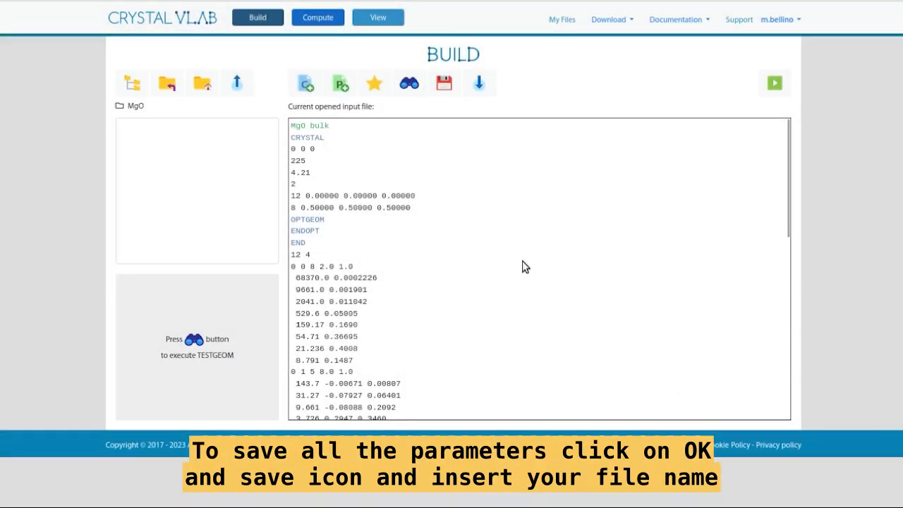
Save the generated input in the MgO folder as MgO.d12
{"action": "left_click_drag", "start_coordinate": [786, 170], "coordinate": [770, 137]}
{"action": "left_click", "coordinate": [449, 90]}
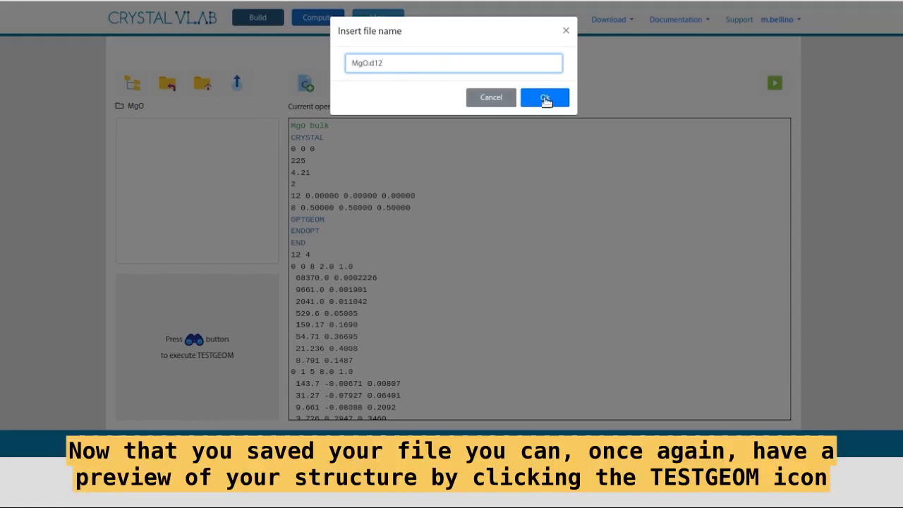
{"action": "left_click", "coordinate": [545, 97]}
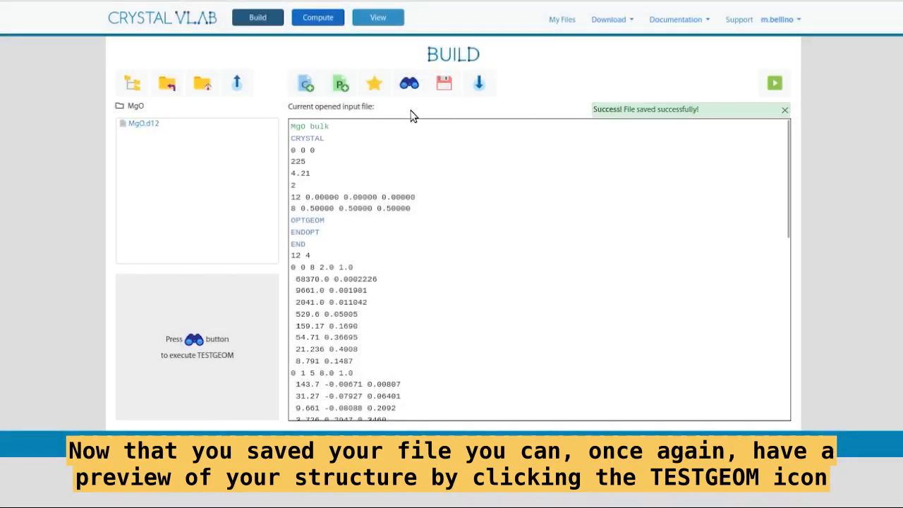
Preview the saved MgO structure with TESTGEOM and inspect it enlarged and from rotated viewpoints
{"action": "left_click", "coordinate": [420, 93]}
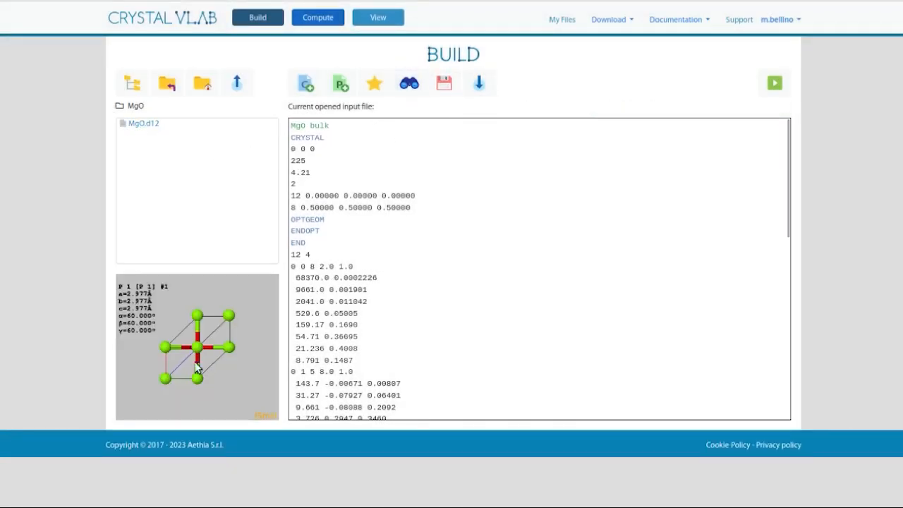
{"action": "left_click_drag", "start_coordinate": [181, 367], "coordinate": [242, 367]}
{"action": "scroll", "coordinate": [211, 366], "scroll_direction": "up", "scroll_amount": 3}
{"action": "left_click_drag", "start_coordinate": [186, 360], "coordinate": [222, 368]}
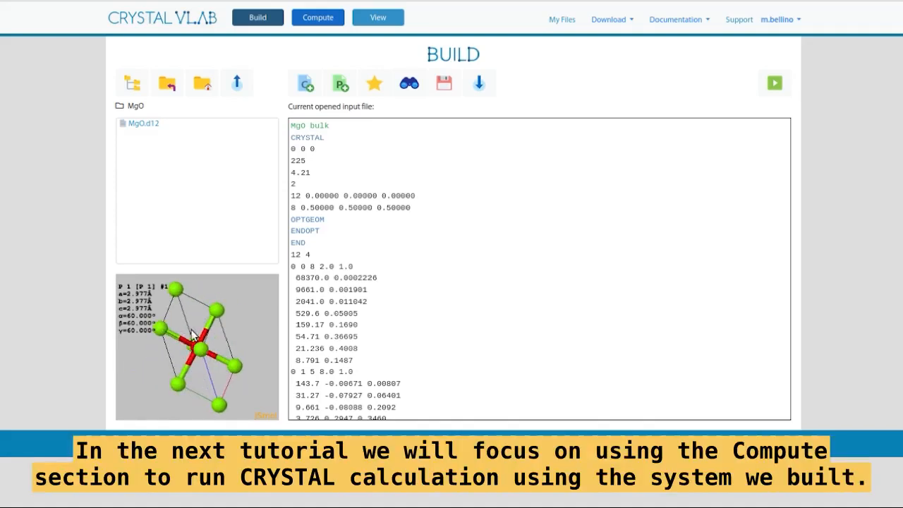